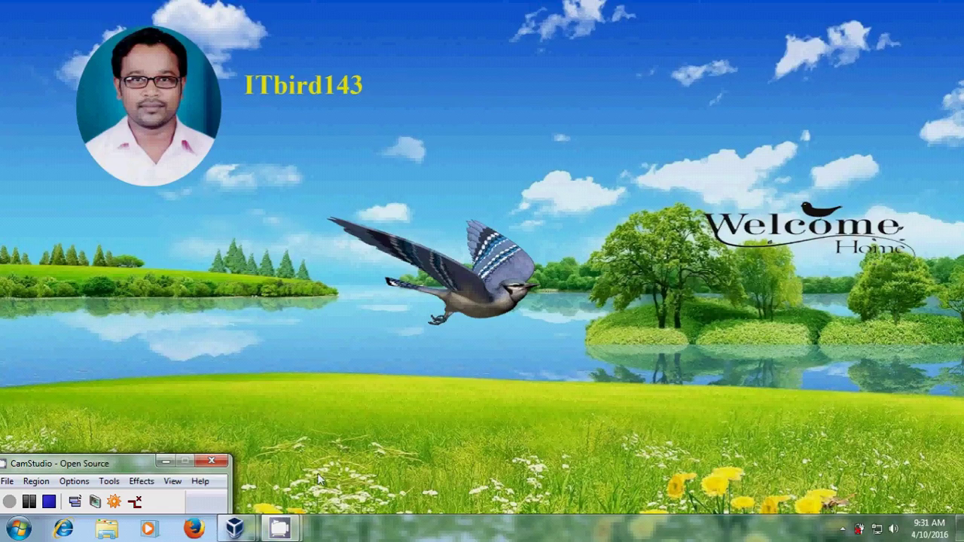
# - Switch to the running 'server 2003' virtual machine from its VirtualBox taskbar thumbnail
pyautogui.moveTo(235, 528)
pyautogui.click(295, 459)
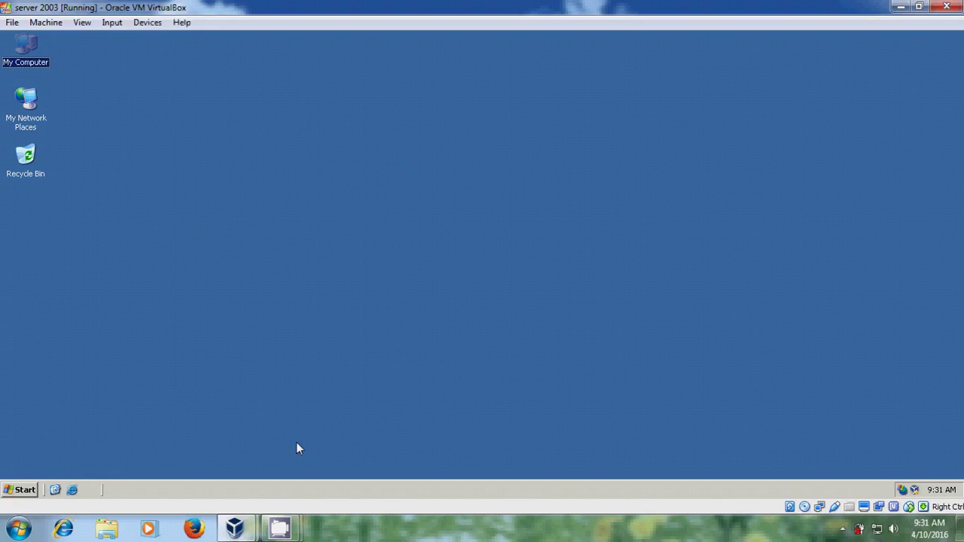
# - Open Manage Your Server from Administrative Tools and launch the Configure Your Server Wizard
pyautogui.click(21, 491)
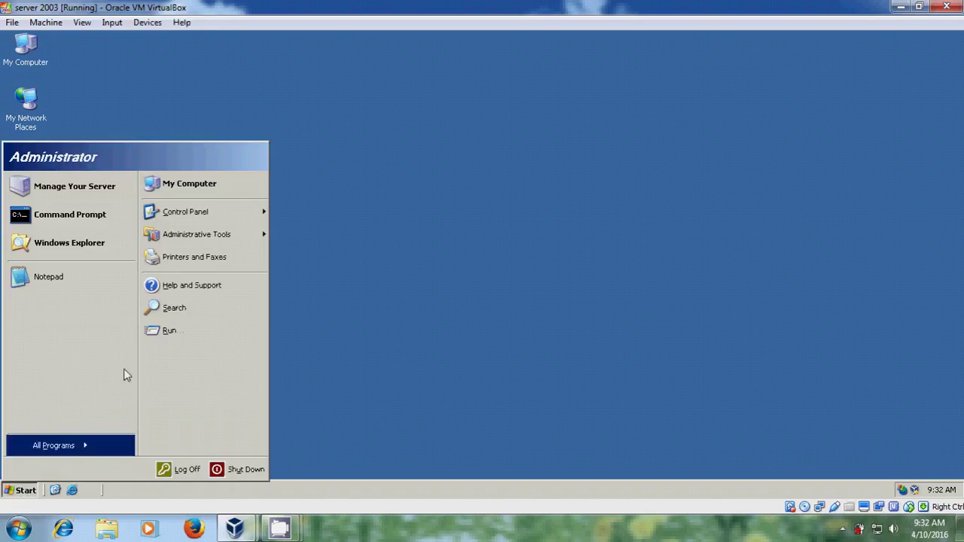
pyautogui.moveTo(197, 234)
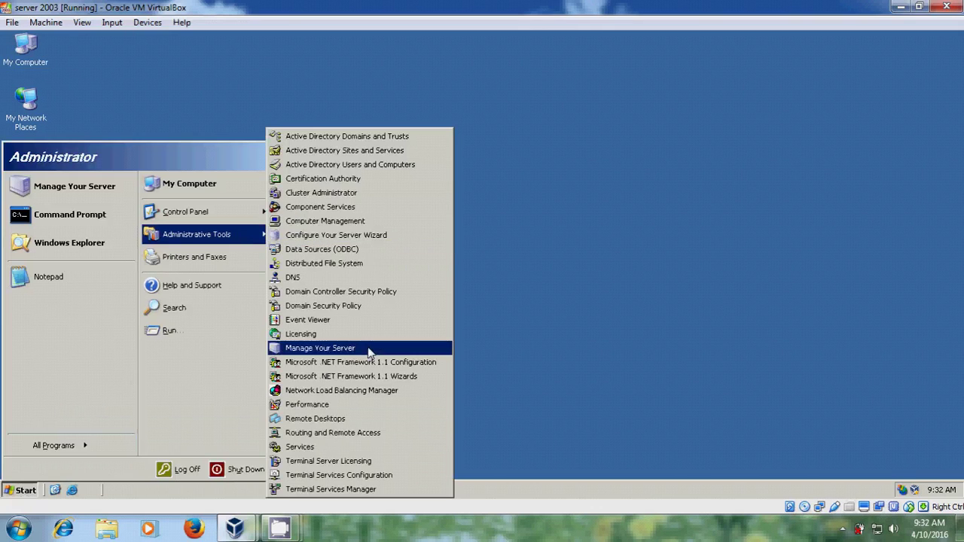
pyautogui.click(370, 350)
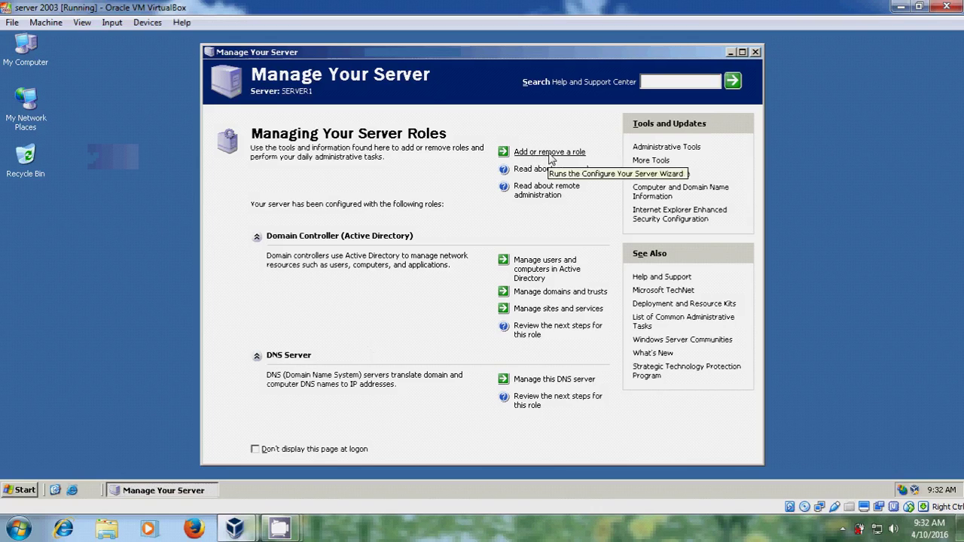
pyautogui.click(550, 153)
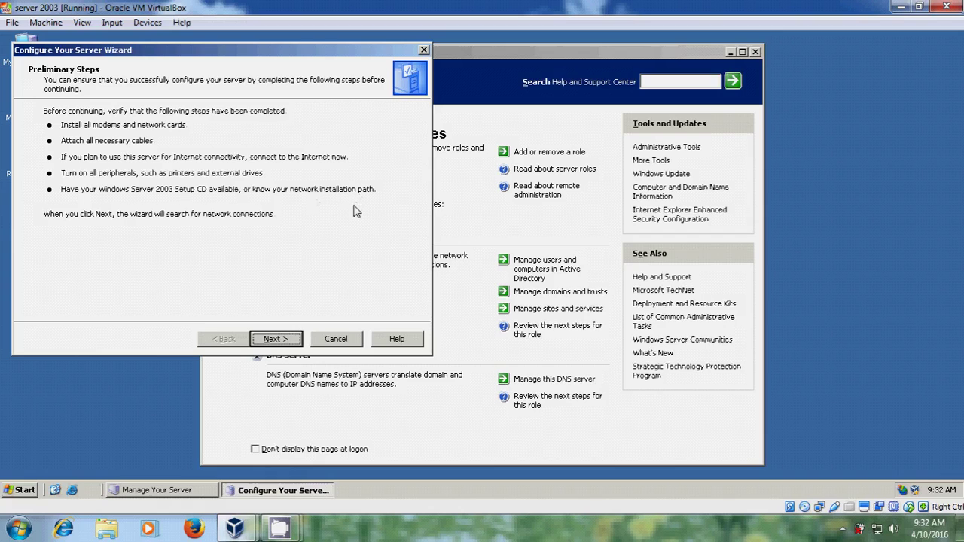
# - Select the DHCP server role and confirm the summary to install it
pyautogui.click(276, 339)
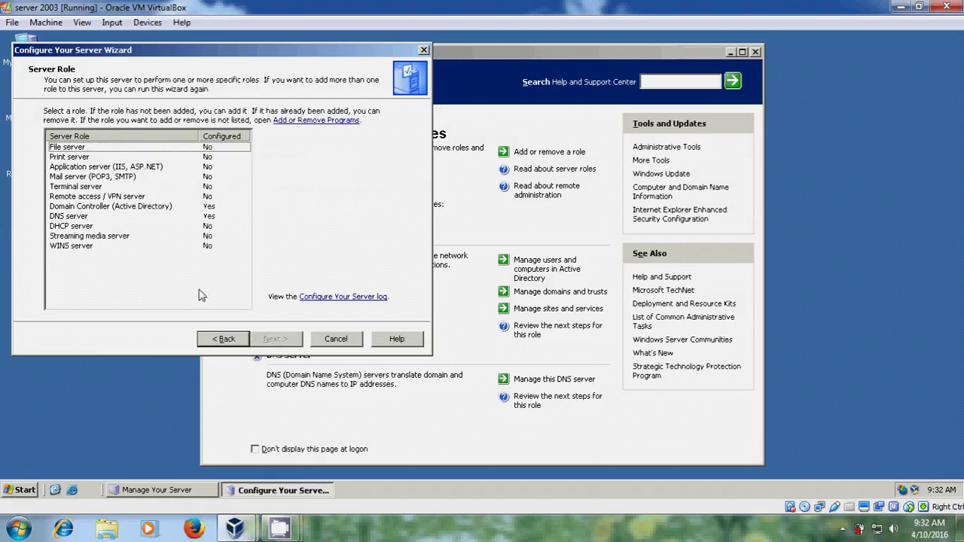
pyautogui.click(85, 228)
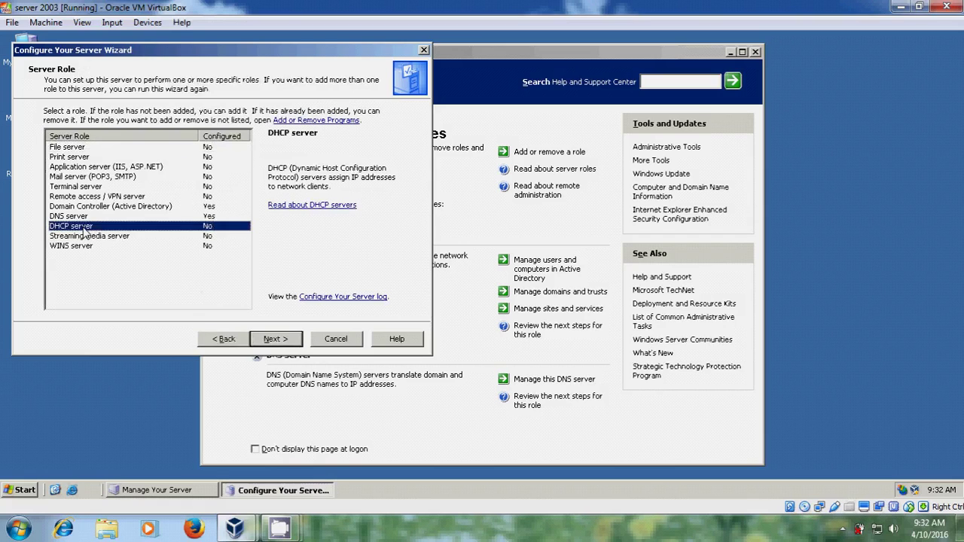
pyautogui.click(276, 339)
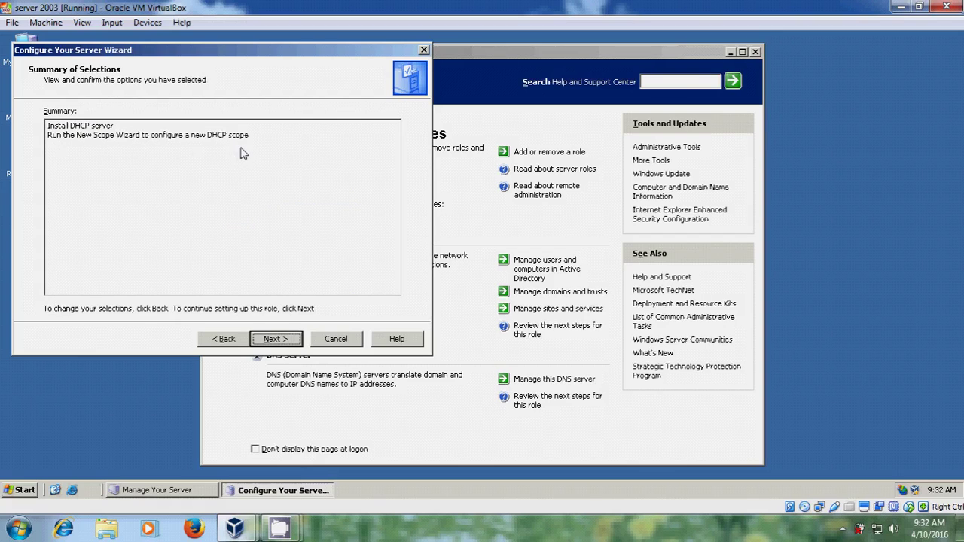
pyautogui.click(281, 339)
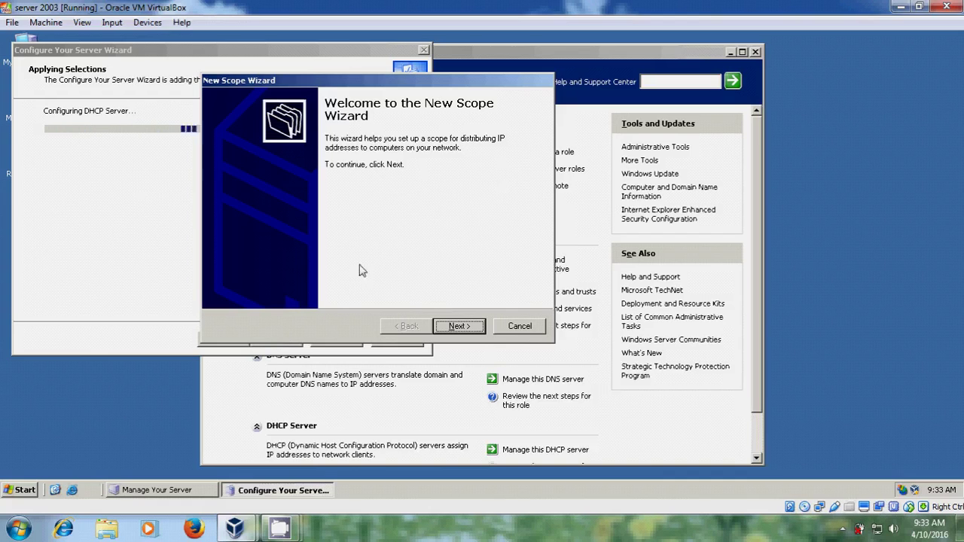
# - Name the scope 'intranet' with range 192.168.0.1–192.168.0.199 and mask 255.255.255.0
pyautogui.click(460, 326)
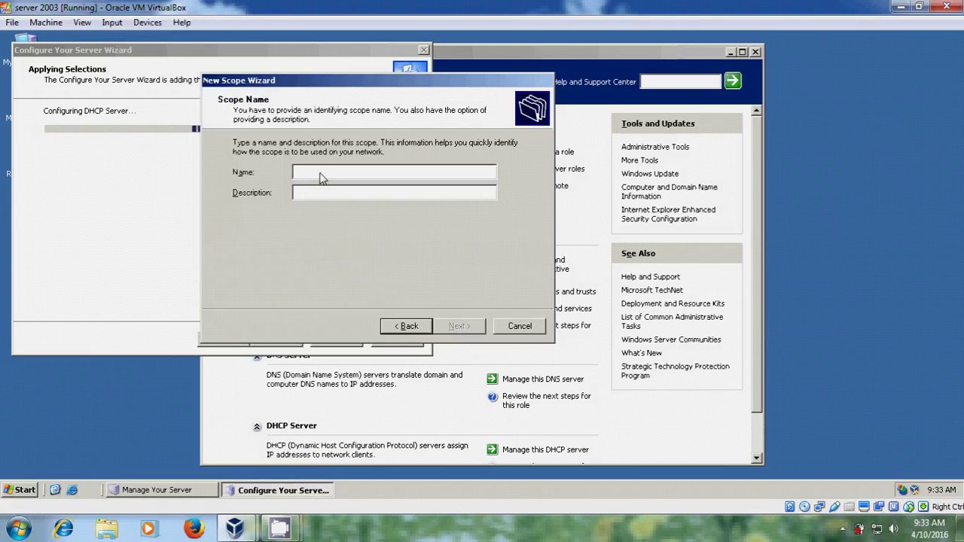
pyautogui.write('intra')
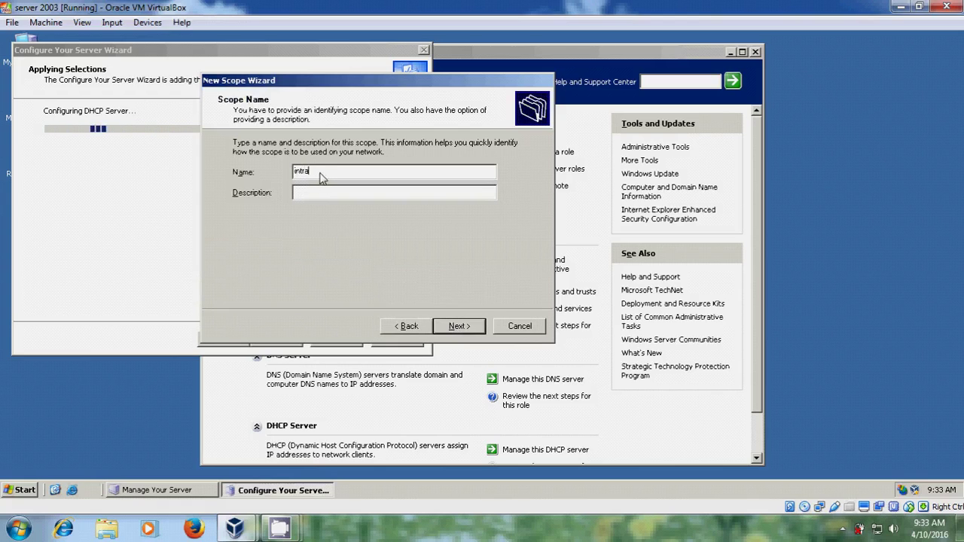
pyautogui.write('net')
pyautogui.click(458, 326)
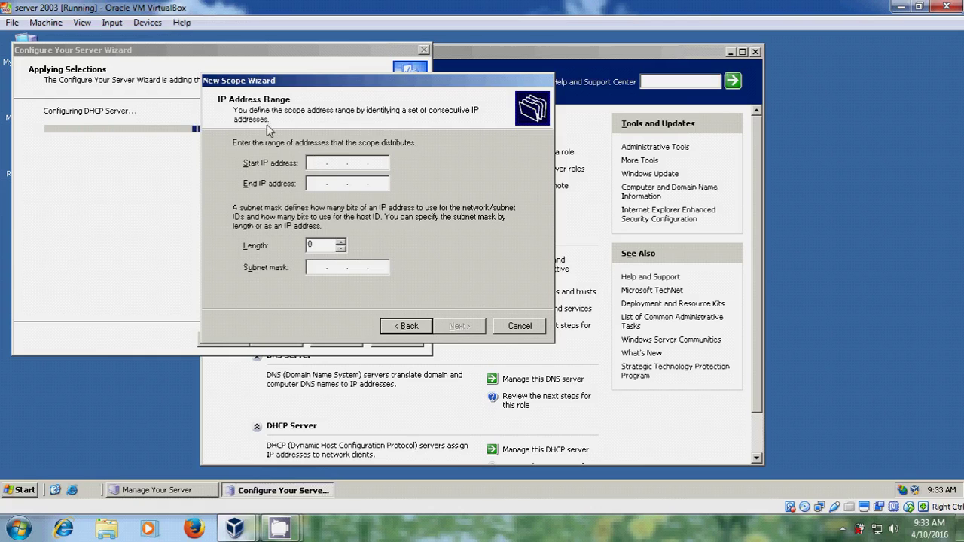
pyautogui.write('1')
pyautogui.write('92.168.')
pyautogui.write('0.1')
pyautogui.press('Tab')
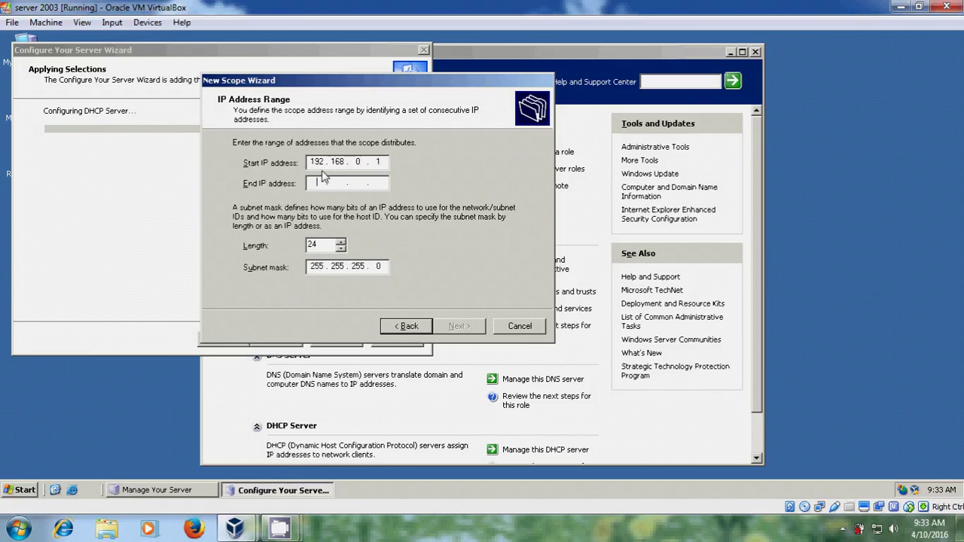
pyautogui.write('192 . . .')
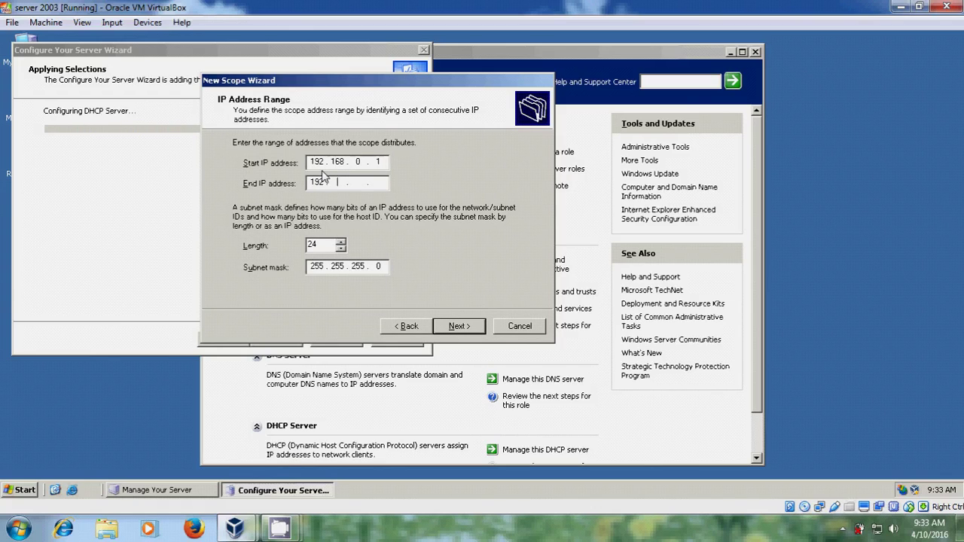
pyautogui.write('0.1')
# - Add exclusions for the single addresses 192.168.0.1 and 192.168.0.103
pyautogui.click(459, 326)
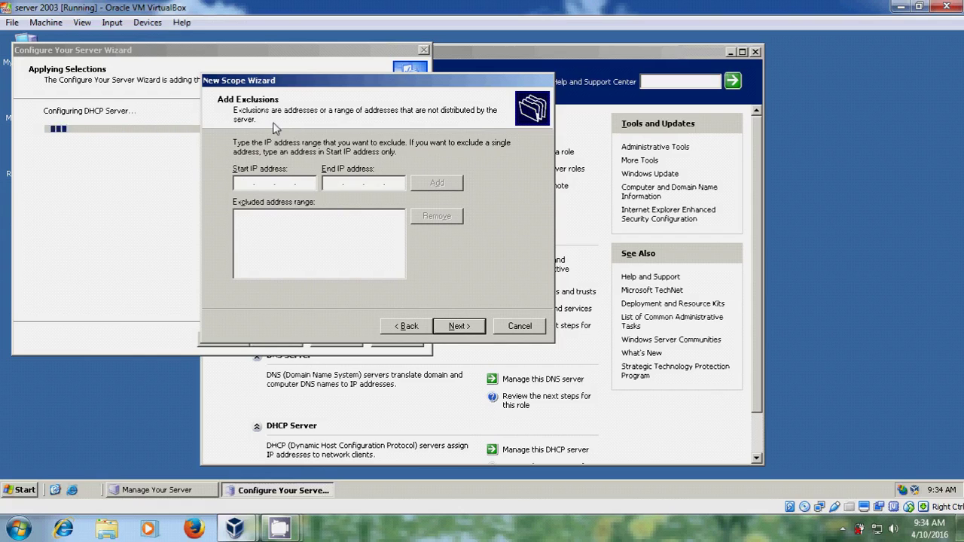
pyautogui.write('192 . ')
pyautogui.write('168 . 0 . 1')
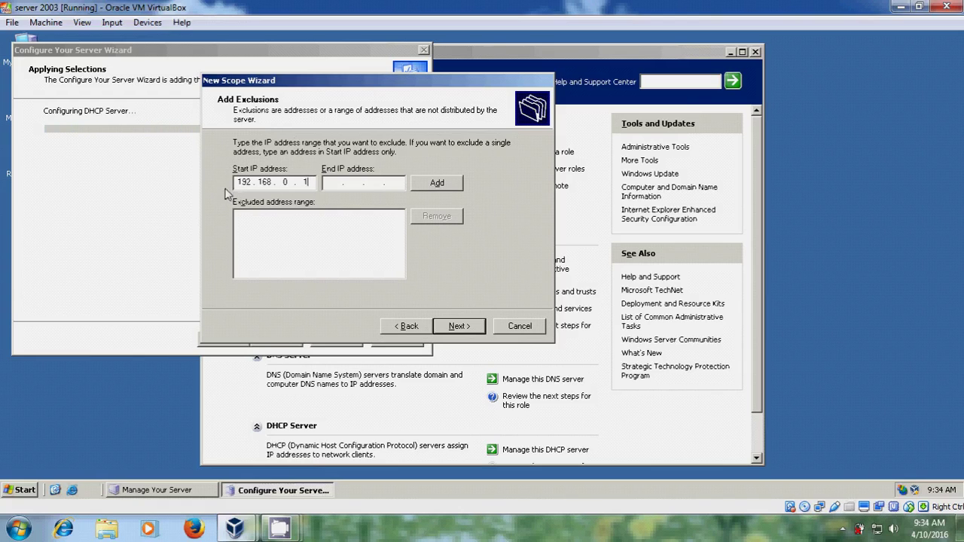
pyautogui.click(452, 186)
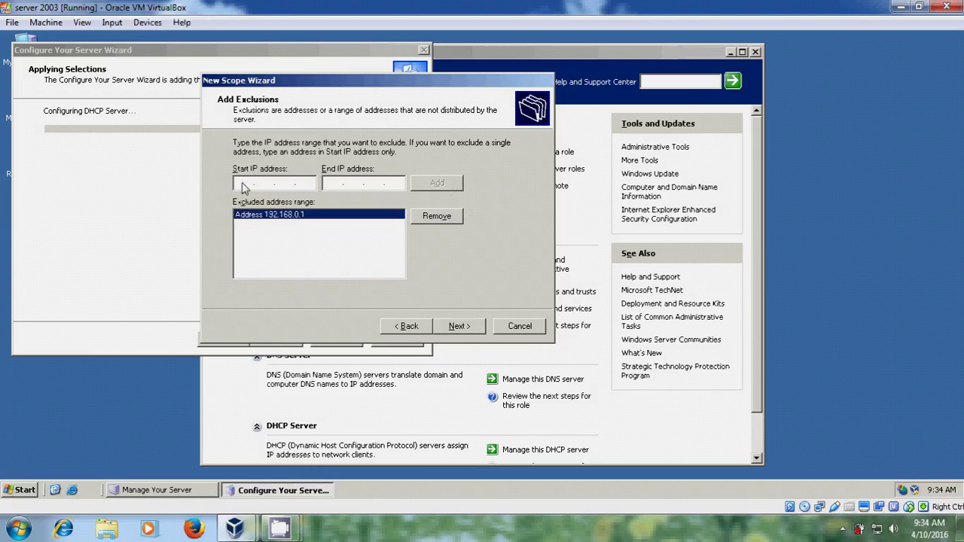
pyautogui.write('192 ')
pyautogui.write('. 168 . 0 .')
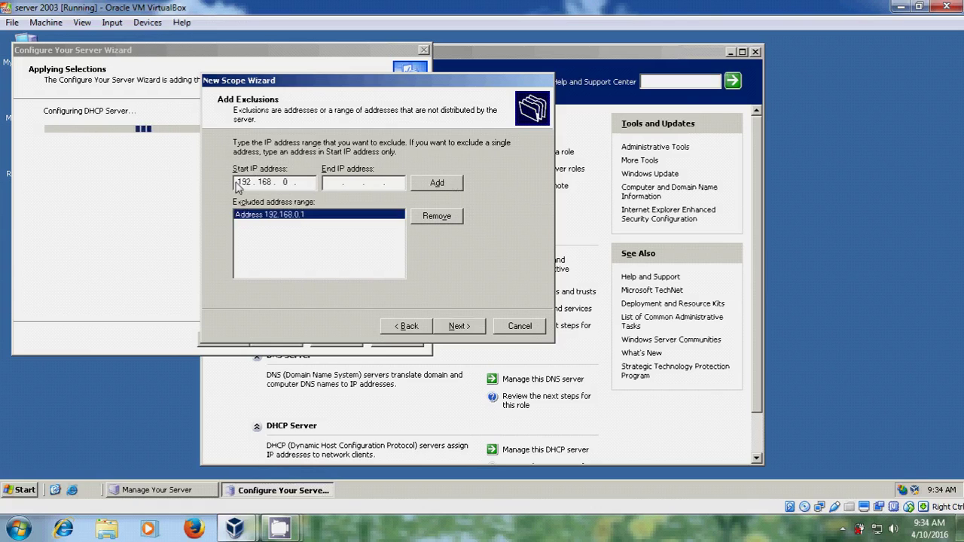
pyautogui.write('103')
pyautogui.click(450, 184)
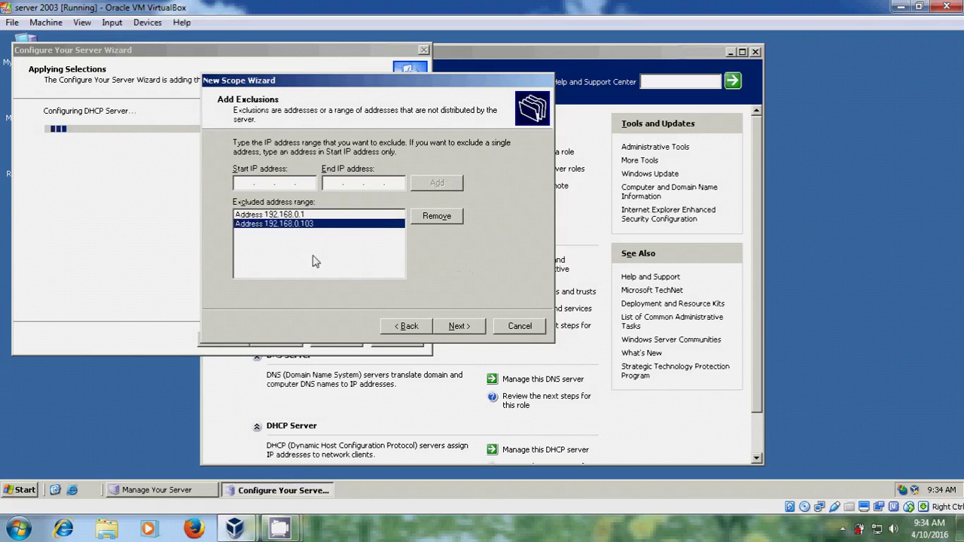
# - Keep the default 8-day lease and add router 192.168.0.1 as the default gateway
pyautogui.click(459, 326)
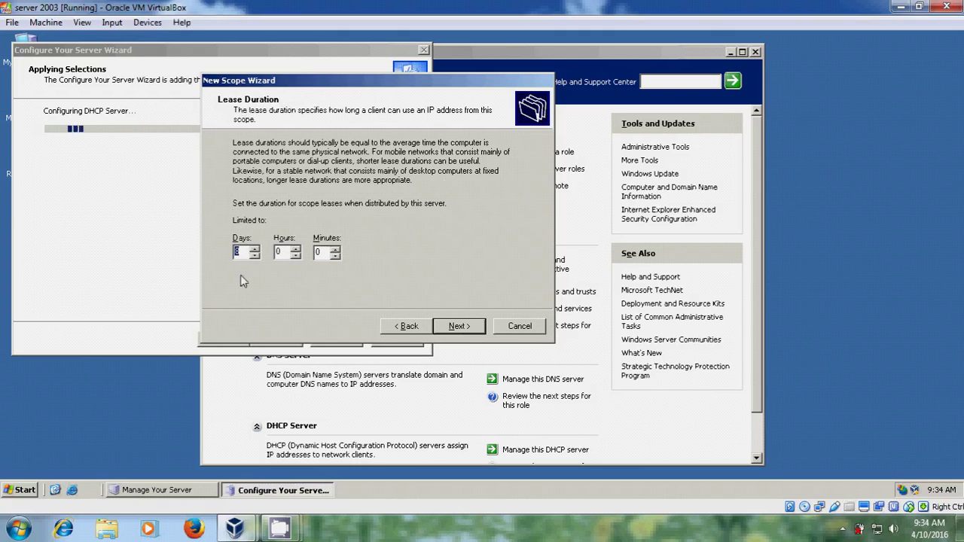
pyautogui.click(459, 328)
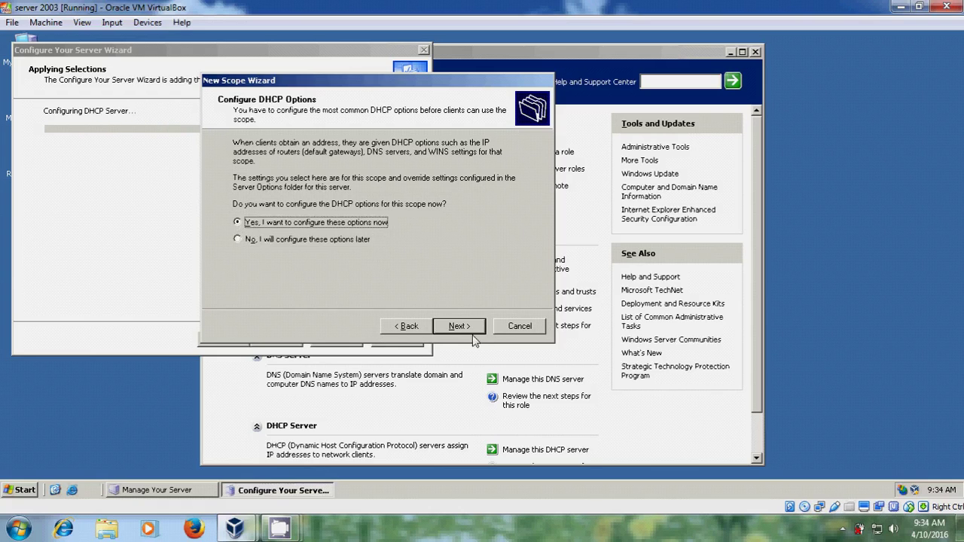
pyautogui.click(466, 330)
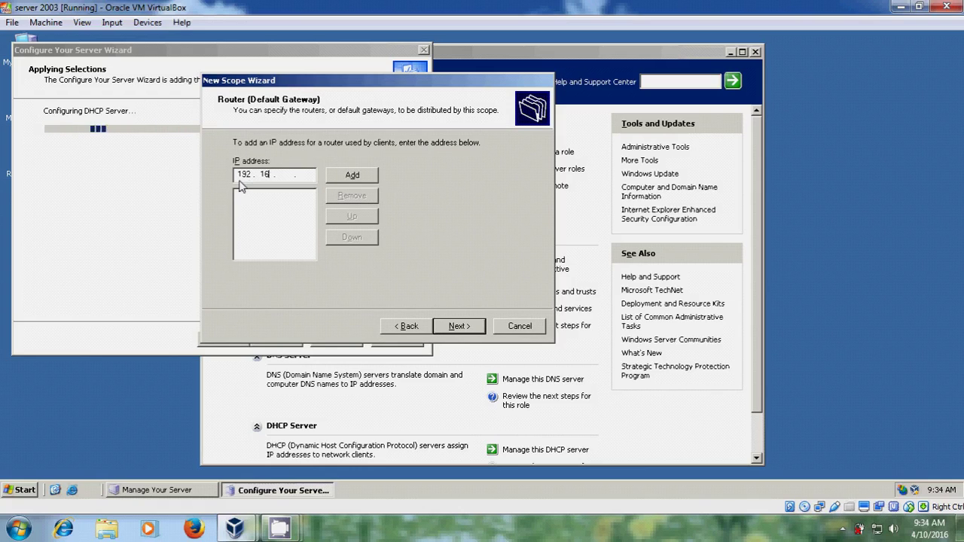
pyautogui.write('168 . 0 .')
pyautogui.click(368, 175)
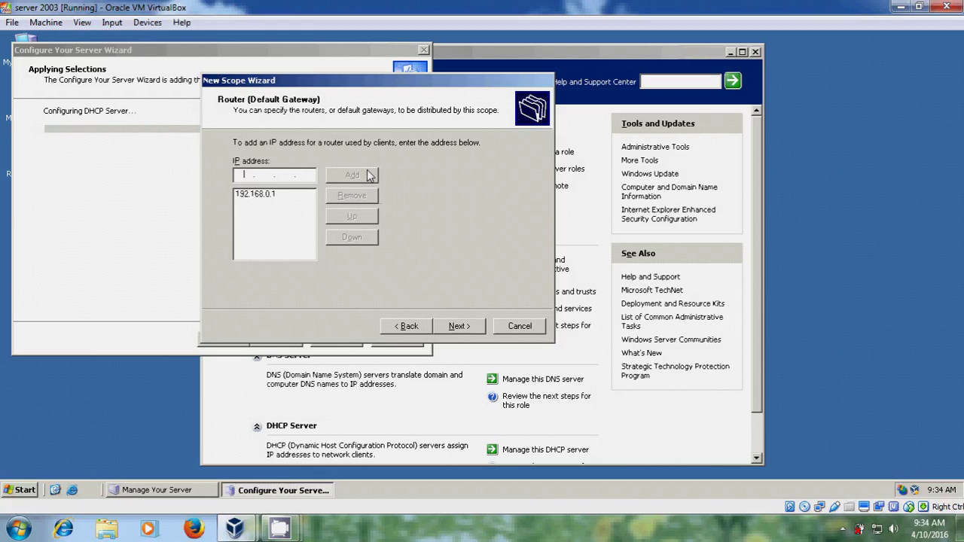
pyautogui.click(469, 325)
pyautogui.write('intra')
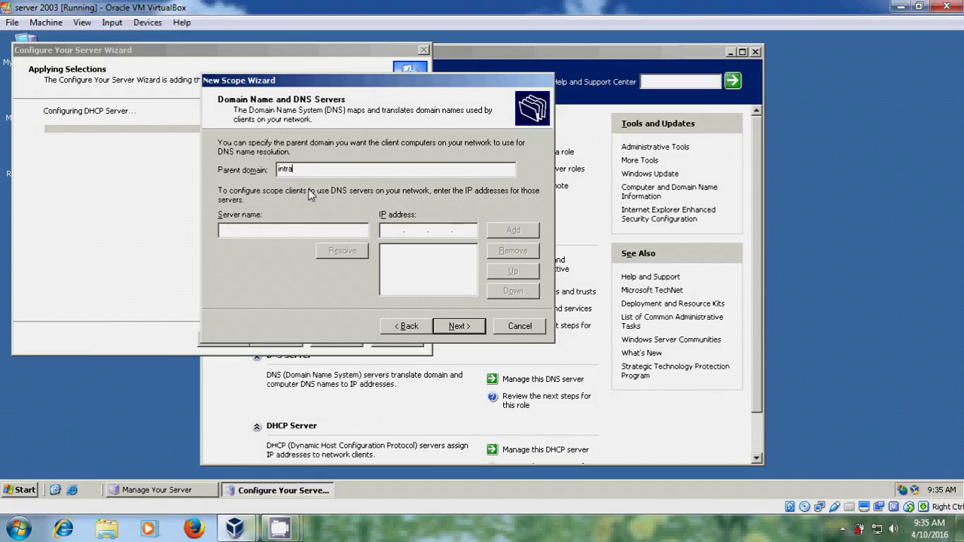
# - Set parent domain intranet.com and add server1, resolved to 192.168.0.103, as DNS server
pyautogui.write('net.c')
pyautogui.write('om')
pyautogui.click(248, 236)
pyautogui.write('ser')
pyautogui.write('ver')
pyautogui.press('BackSpace')
pyautogui.click(344, 254)
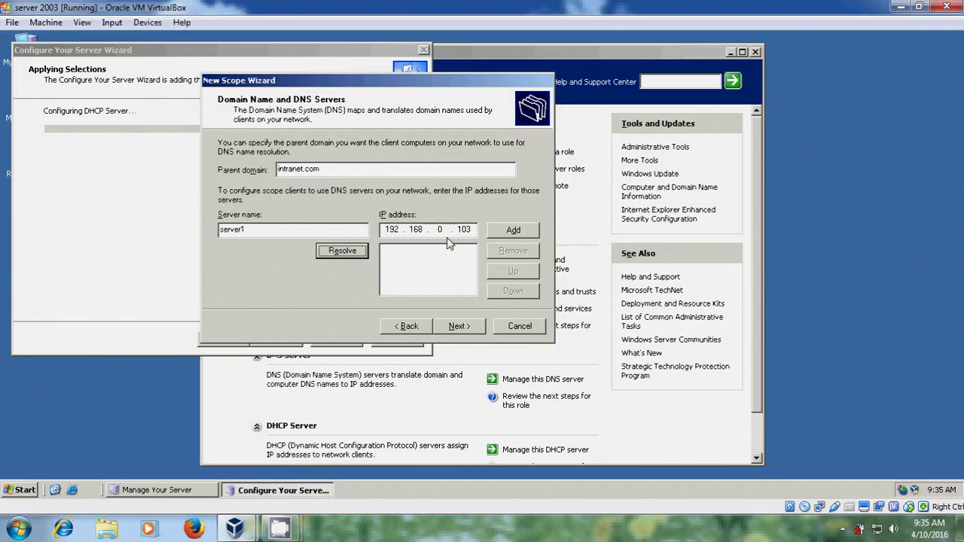
pyautogui.click(513, 230)
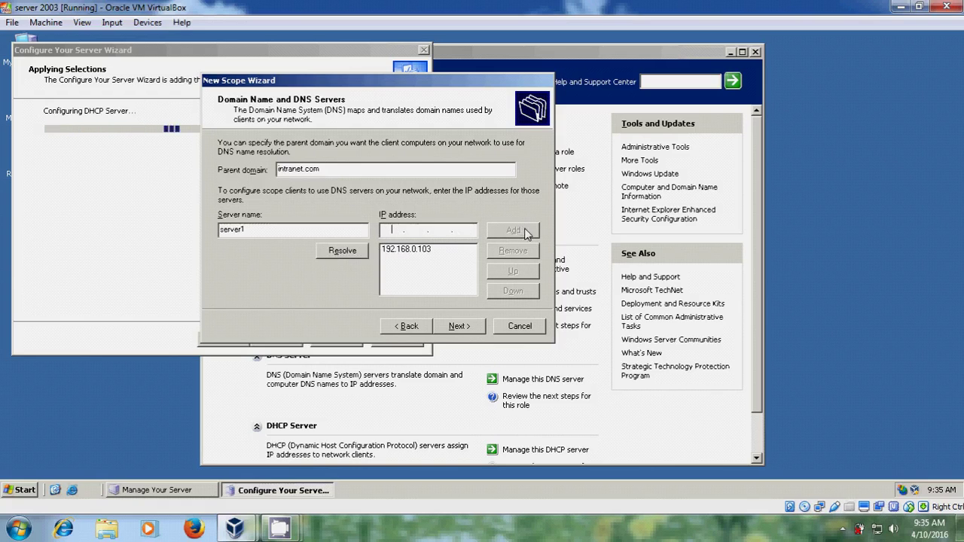
pyautogui.click(459, 326)
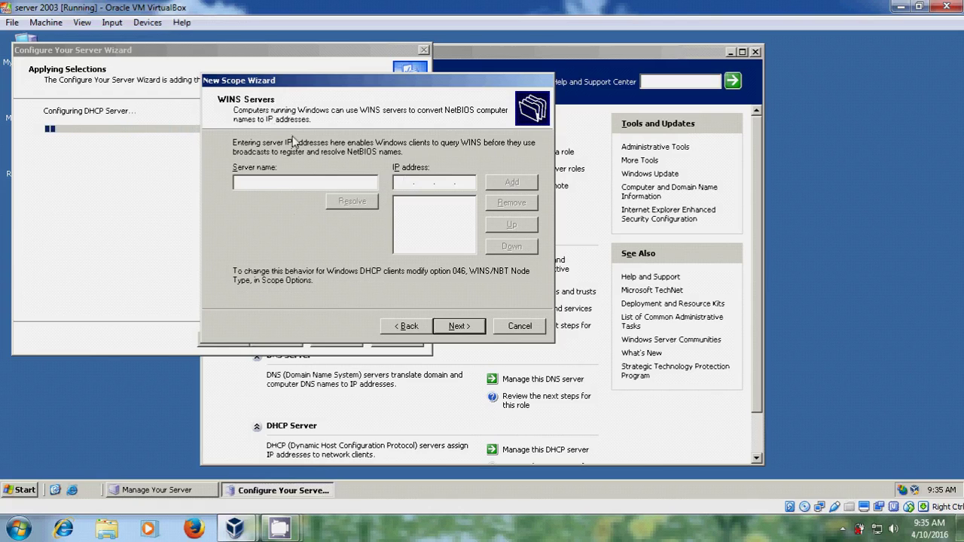
# - Resolve server1 and add 192.168.0.103 as the scope's WINS server
pyautogui.click(269, 188)
pyautogui.write('server')
pyautogui.write('1')
pyautogui.click(360, 208)
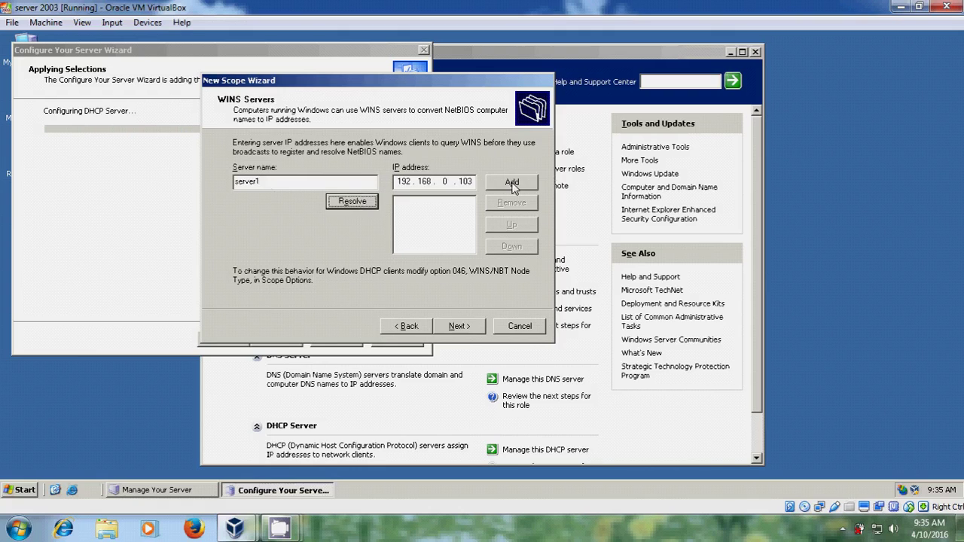
pyautogui.click(516, 186)
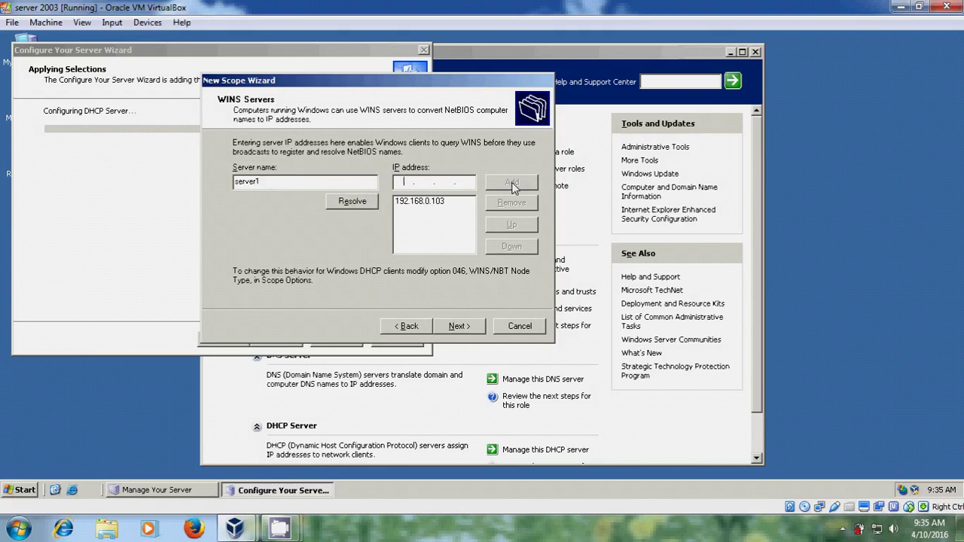
pyautogui.click(471, 331)
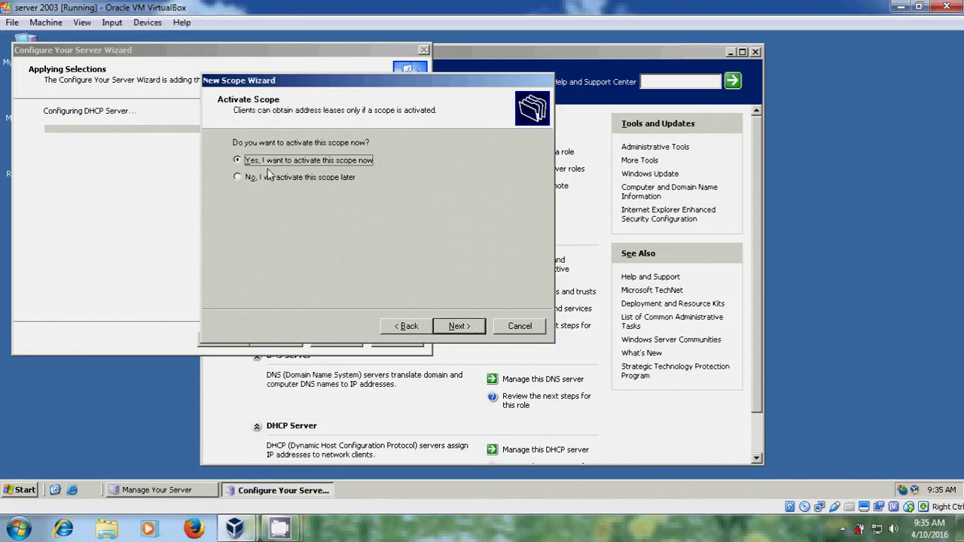
# - Activate the scope now, finish the New Scope Wizard, and close the Configure Your Server Wizard
pyautogui.click(459, 327)
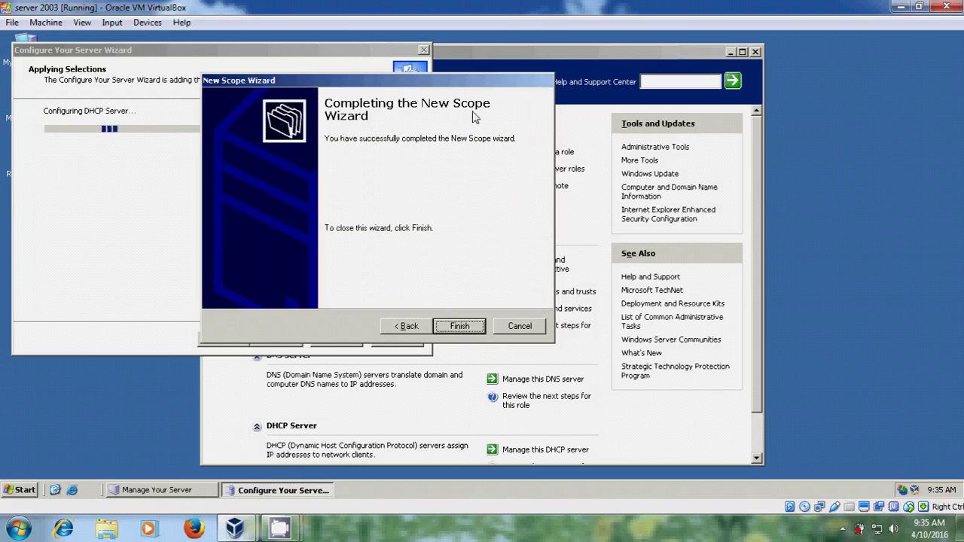
pyautogui.click(460, 327)
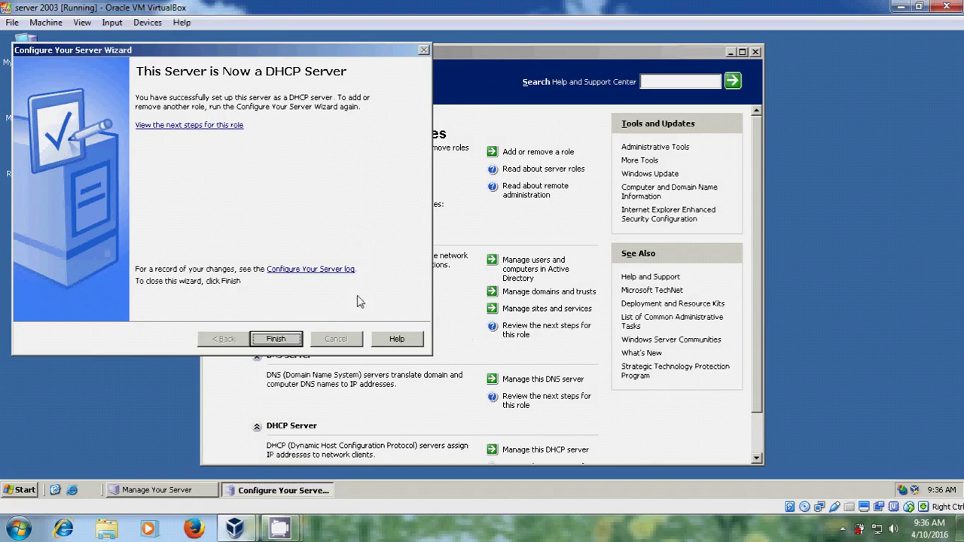
pyautogui.click(286, 344)
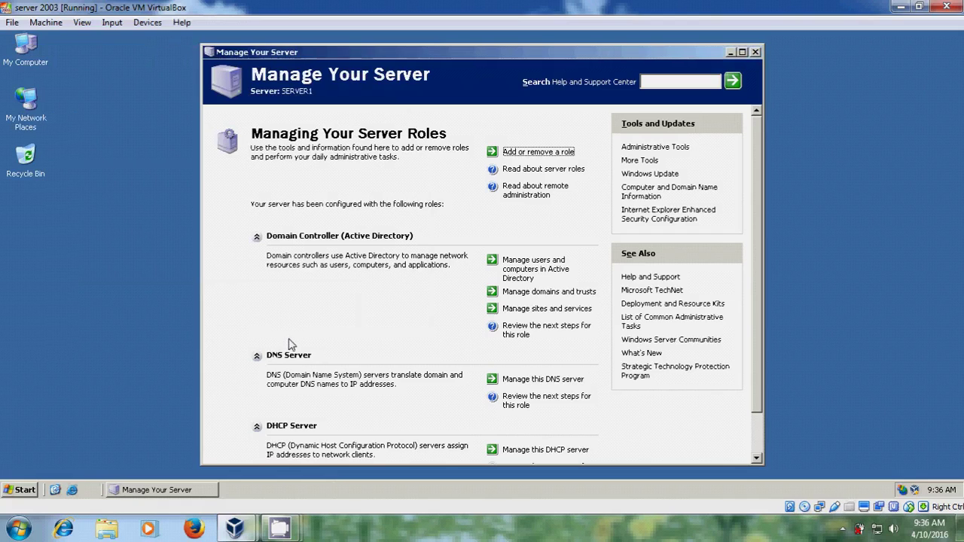
# - Open the DHCP console and view the scope's Address Pool under server1
pyautogui.click(23, 491)
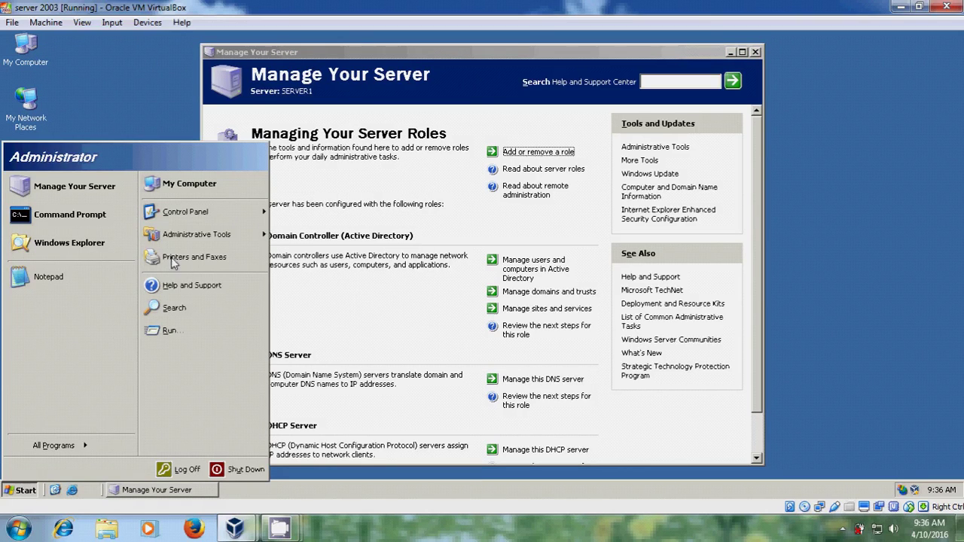
pyautogui.moveTo(197, 235)
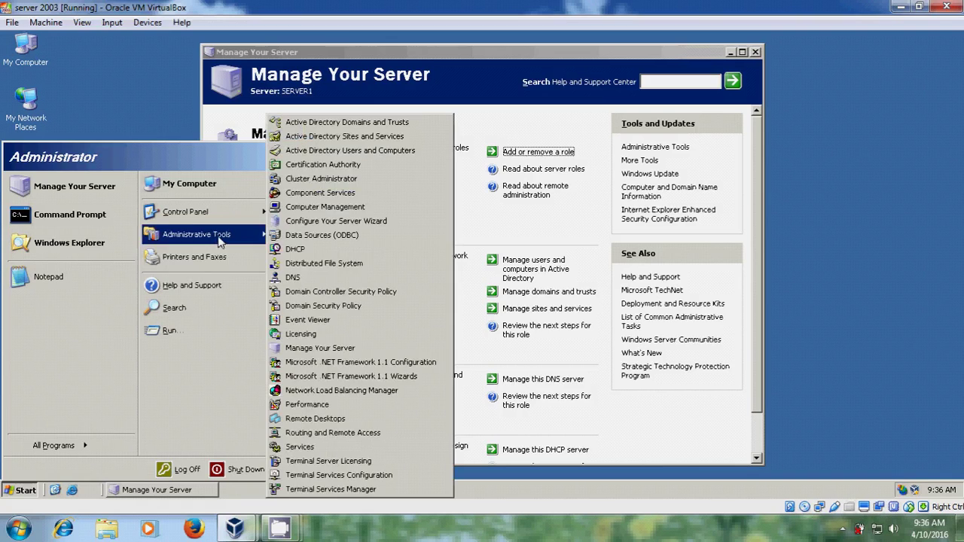
pyautogui.click(295, 250)
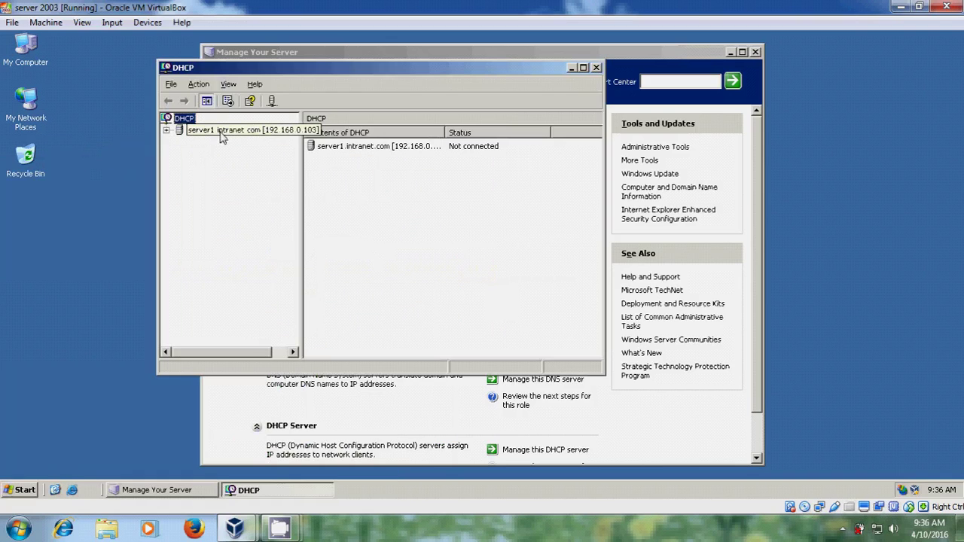
pyautogui.click(166, 131)
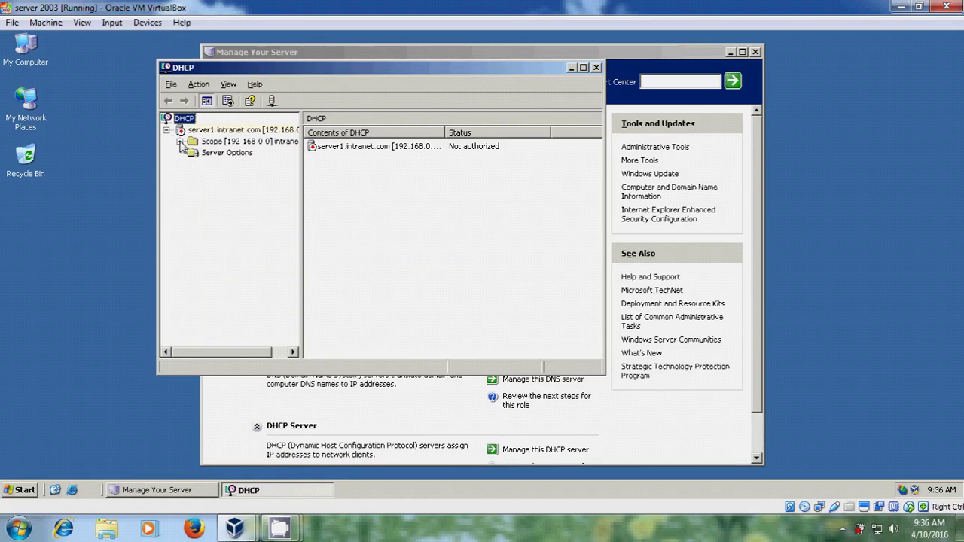
pyautogui.click(179, 142)
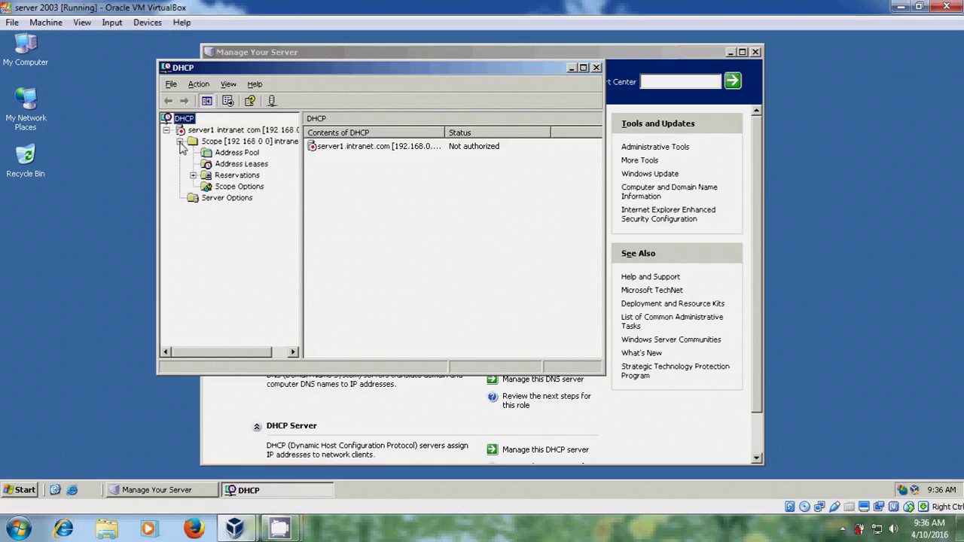
pyautogui.click(253, 155)
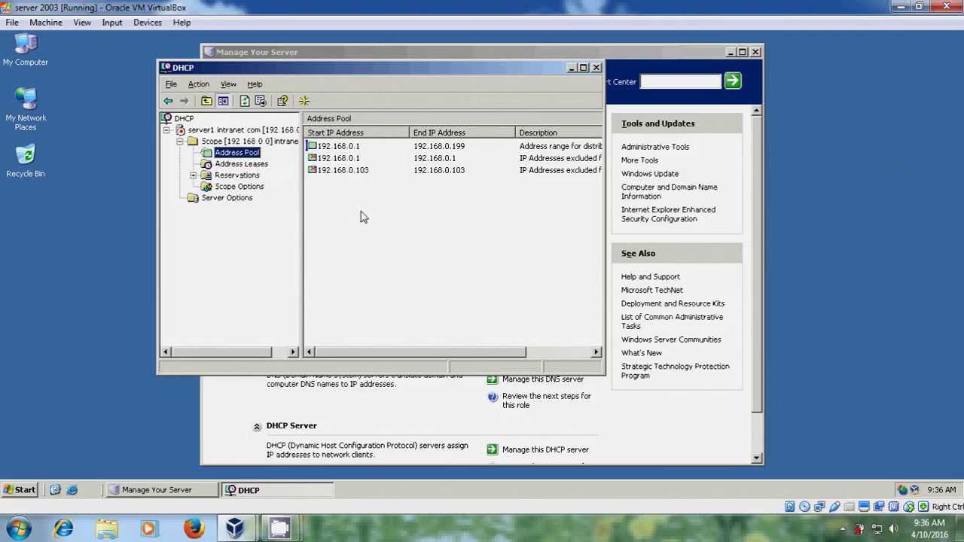
# - Open New Exclusion Range on the Address Pool, close it without adding a range, then view the empty Address Leases
pyautogui.rightClick(249, 154)
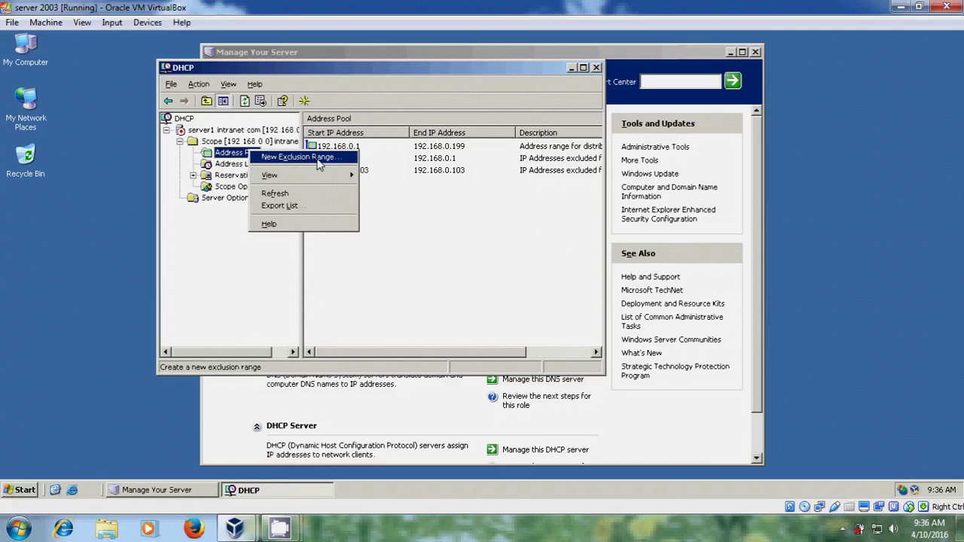
pyautogui.click(319, 158)
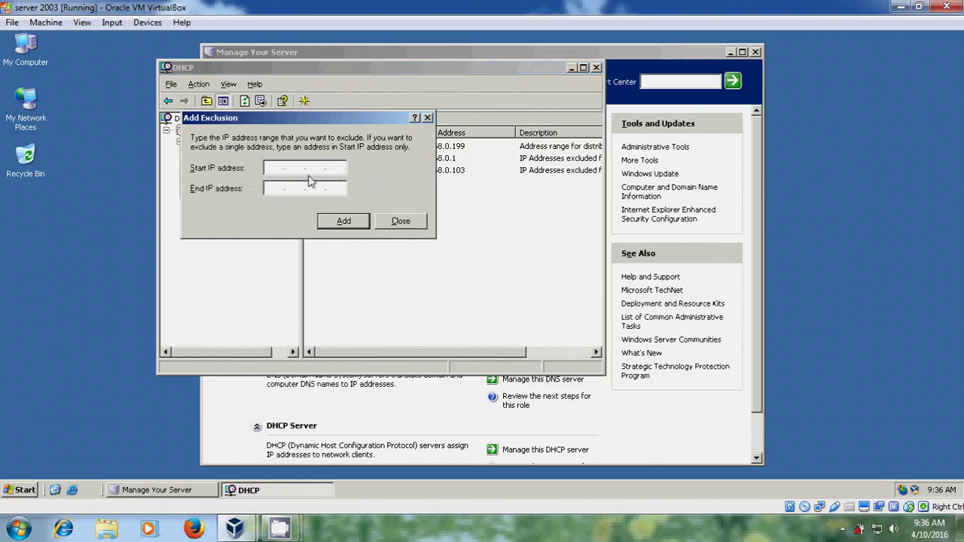
pyautogui.click(400, 221)
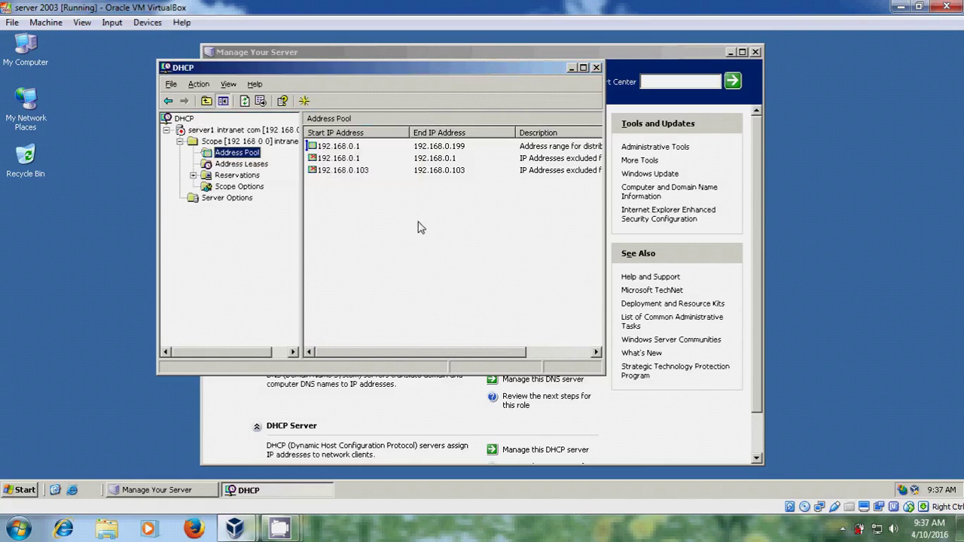
pyautogui.click(260, 166)
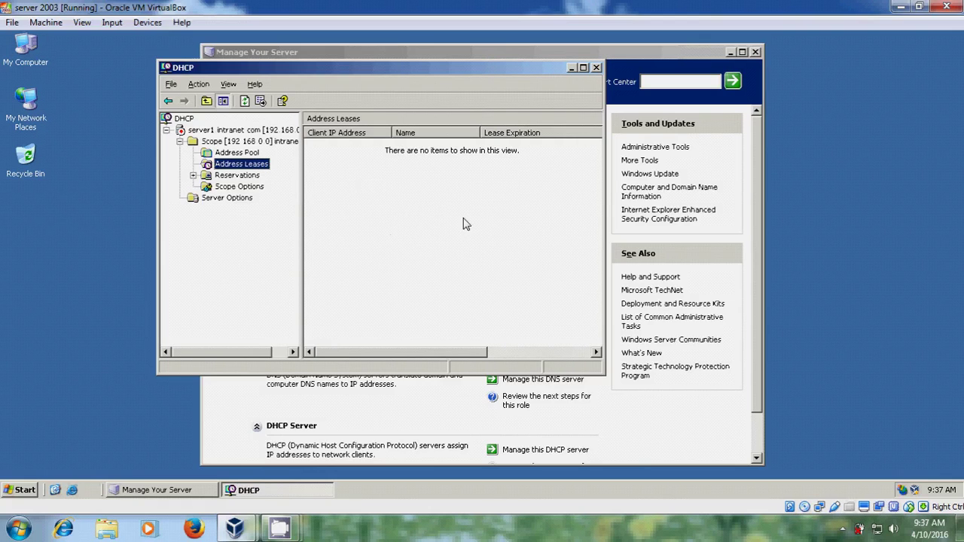
# - Check Reservations and Scope Options (router, DNS, domain, WINS, node type), ending on Server Options
pyautogui.click(246, 176)
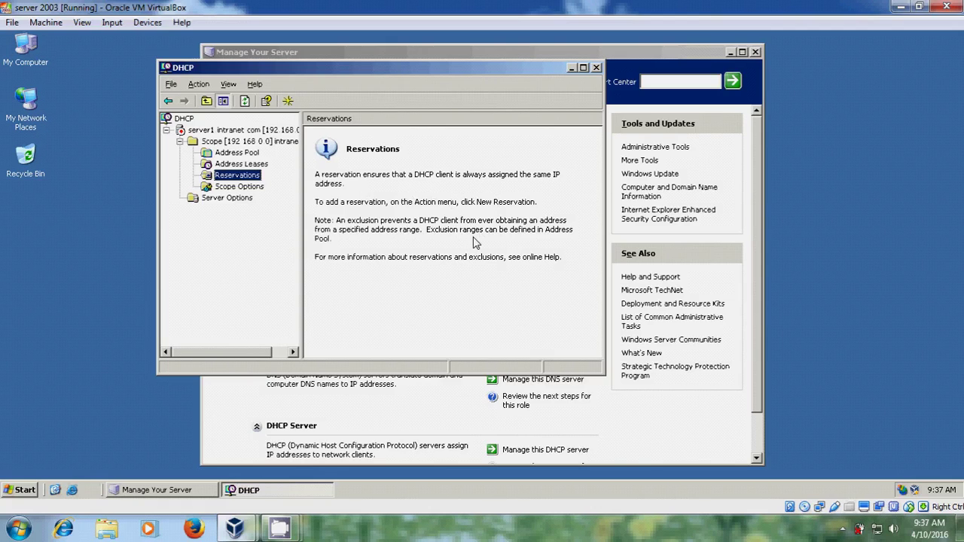
pyautogui.click(239, 187)
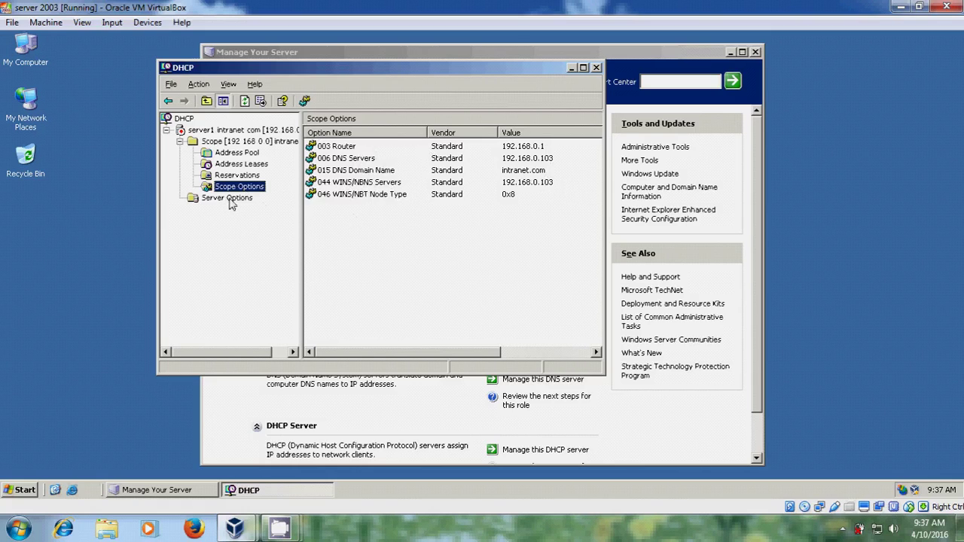
pyautogui.click(230, 199)
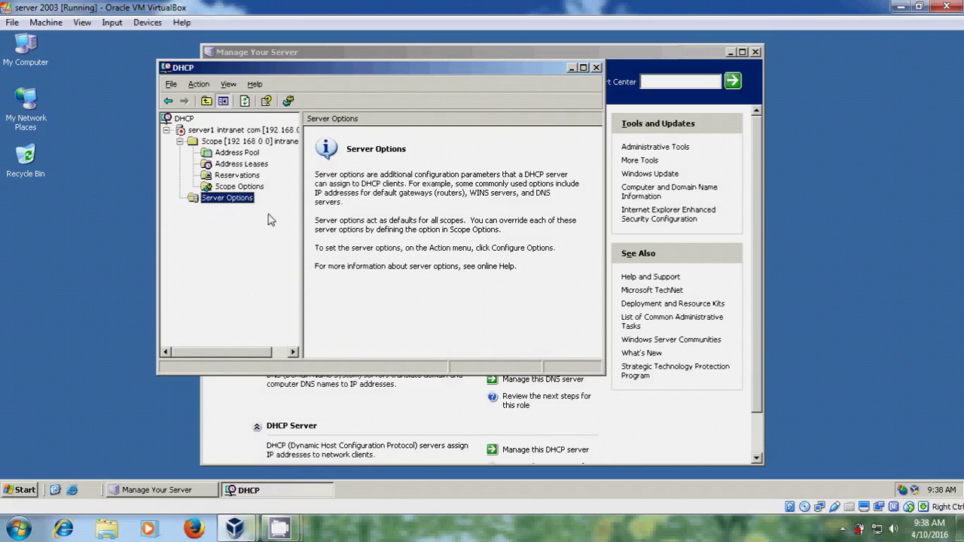
pyautogui.rightClick(244, 205)
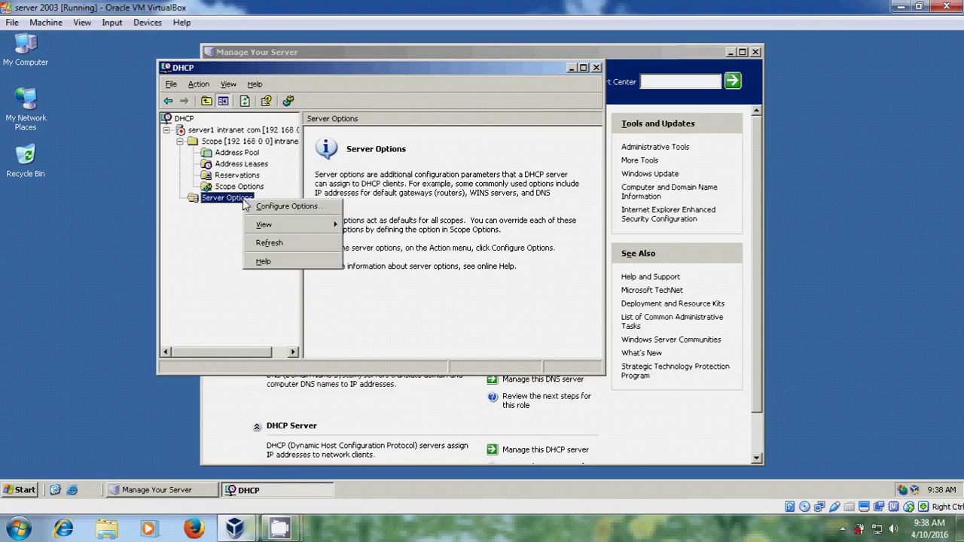
pyautogui.click(302, 207)
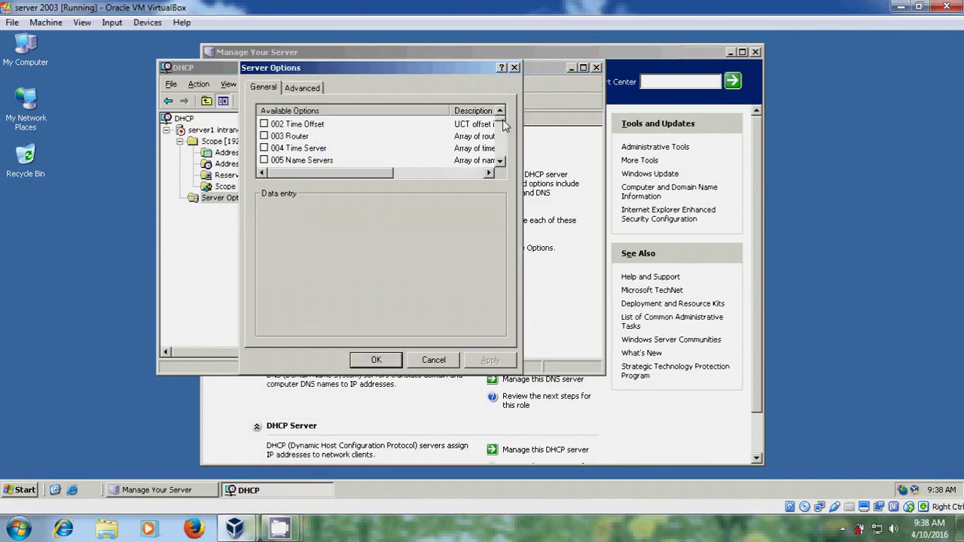
pyautogui.moveTo(503, 126)
pyautogui.mouseDown()
pyautogui.moveTo(517, 162)
pyautogui.moveTo(529, 100)
pyautogui.mouseUp()
pyautogui.click(313, 89)
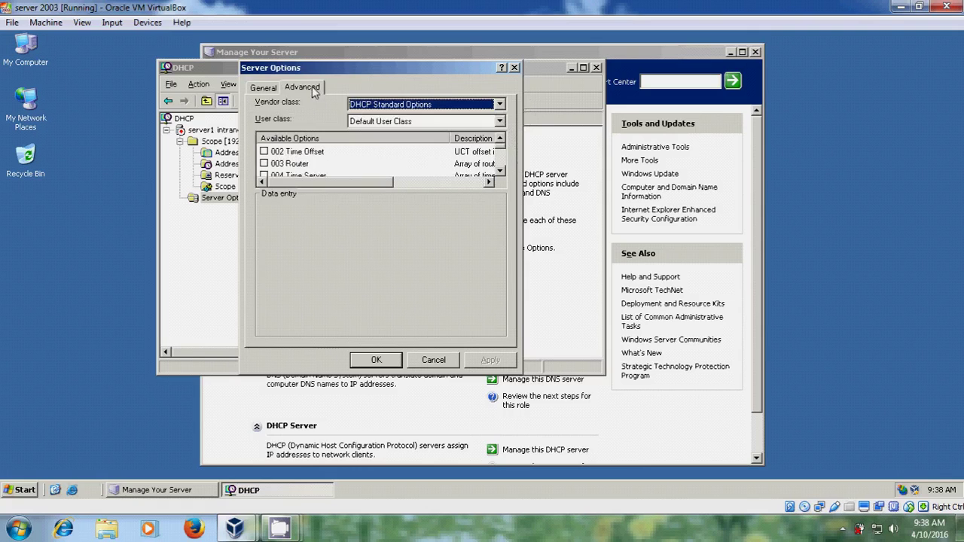
pyautogui.click(499, 105)
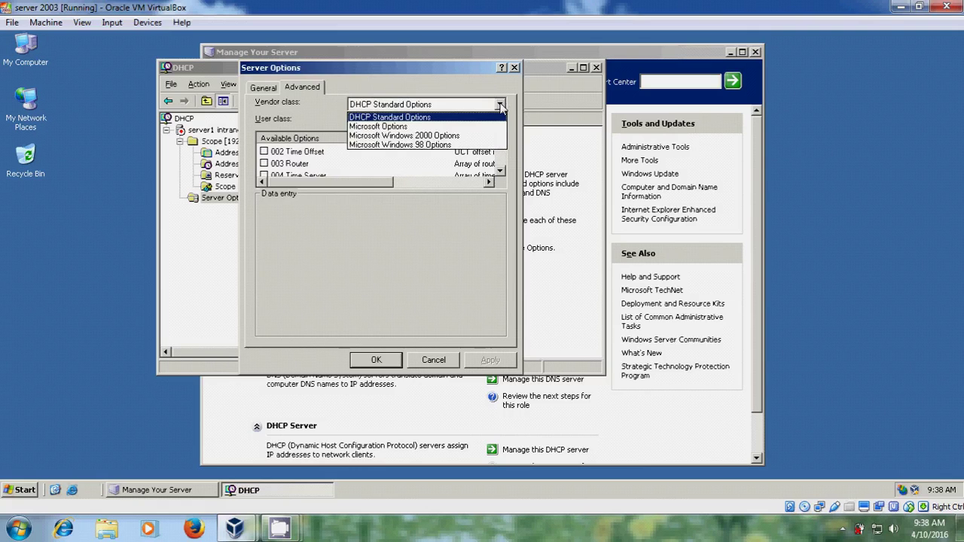
pyautogui.click(500, 106)
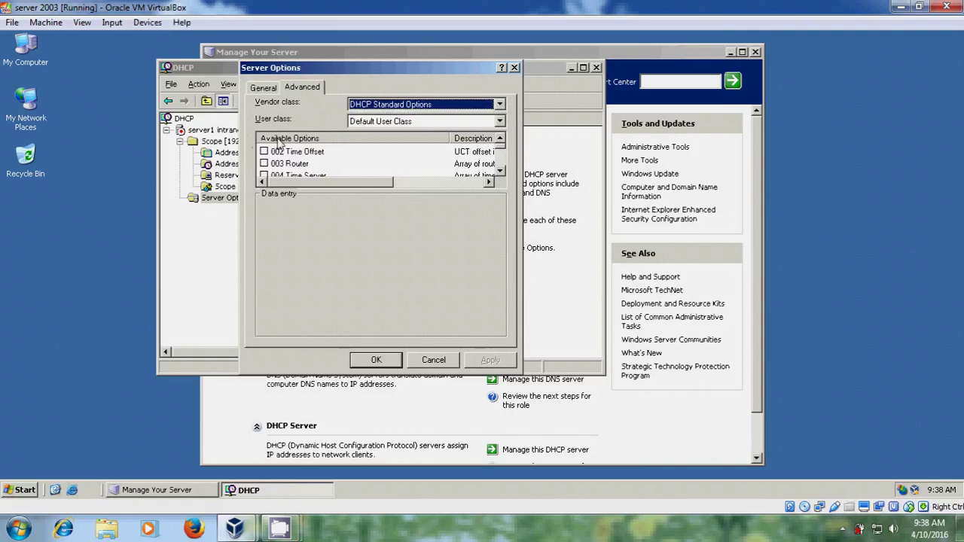
pyautogui.click(499, 121)
pyautogui.click(502, 123)
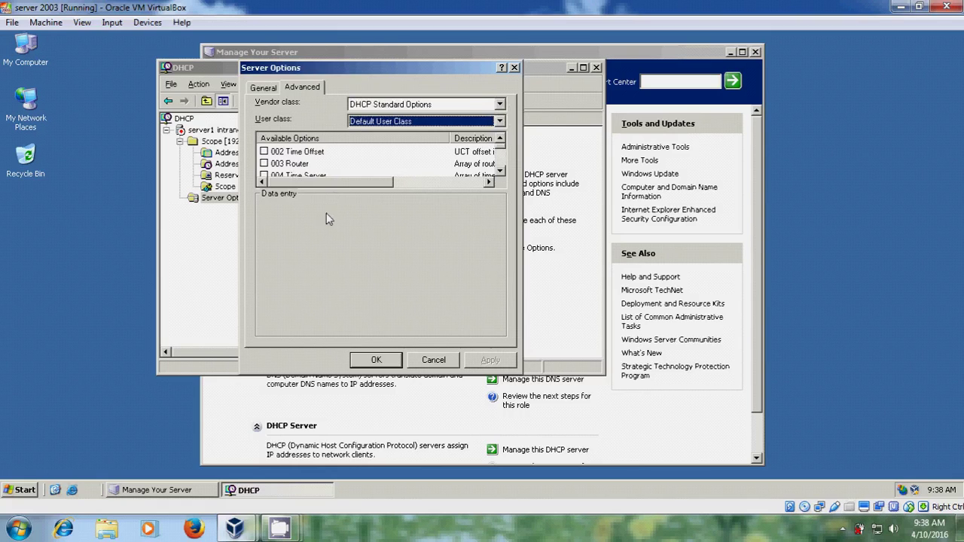
pyautogui.click(433, 360)
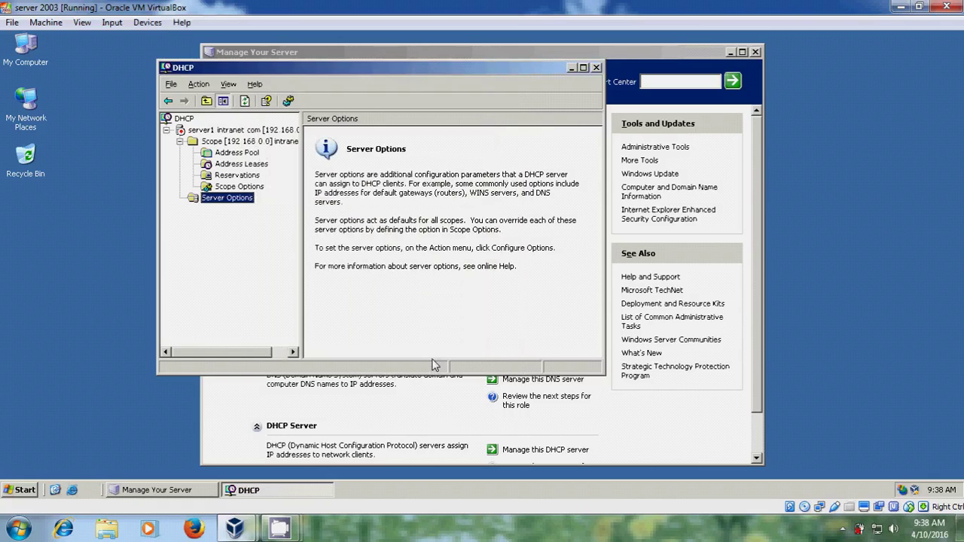
# - Minimize the VirtualBox window to show the host desktop with CamStudio
pyautogui.click(901, 7)
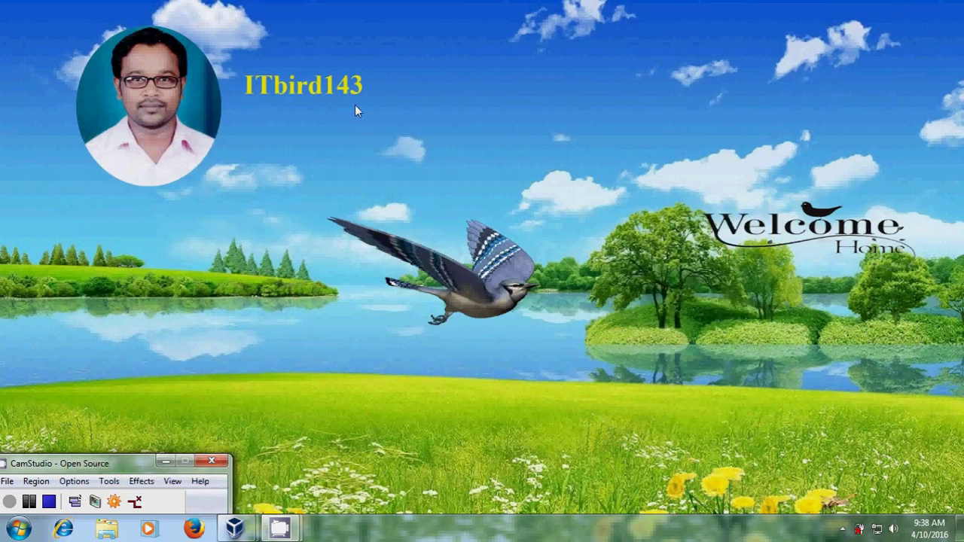